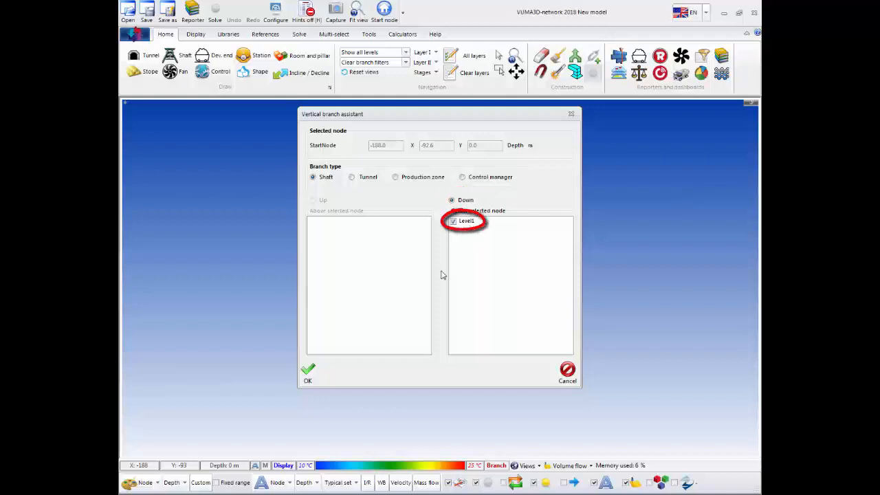
- Insert the shaft from the start node down to Level1 and draw a short horizontal tunnel from its base
left_click(307, 375)
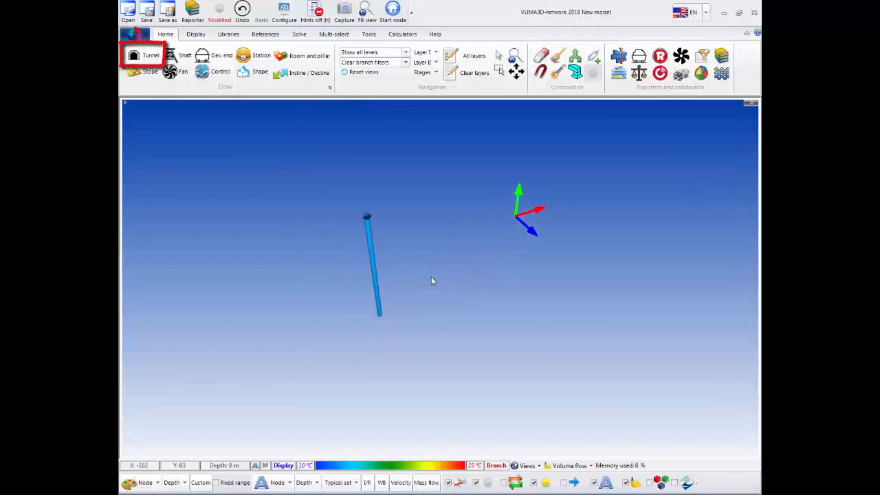
left_click(147, 55)
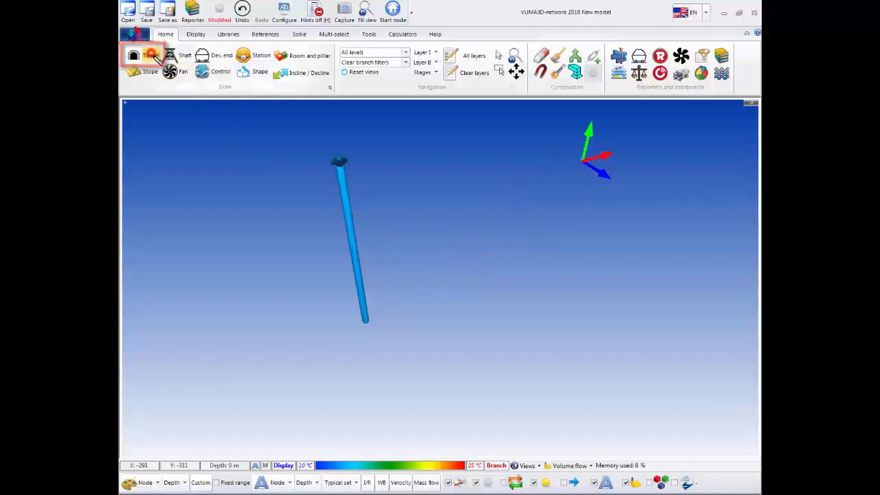
left_click(369, 324)
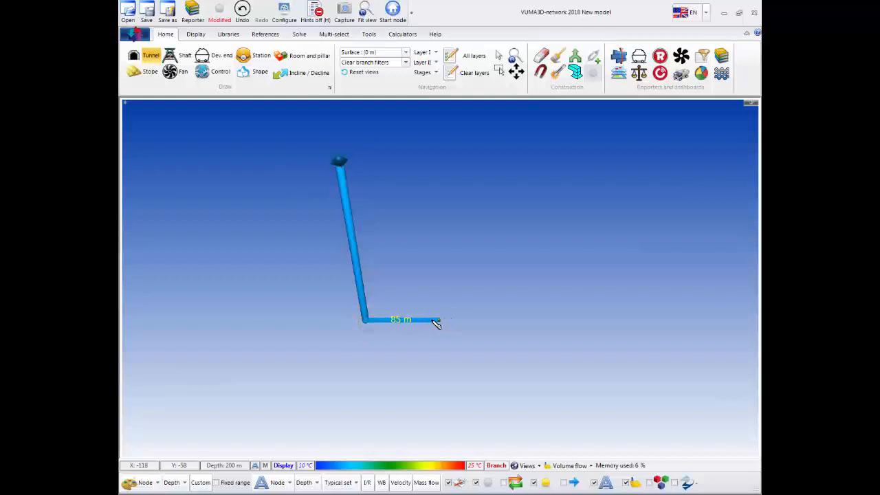
left_click(427, 322)
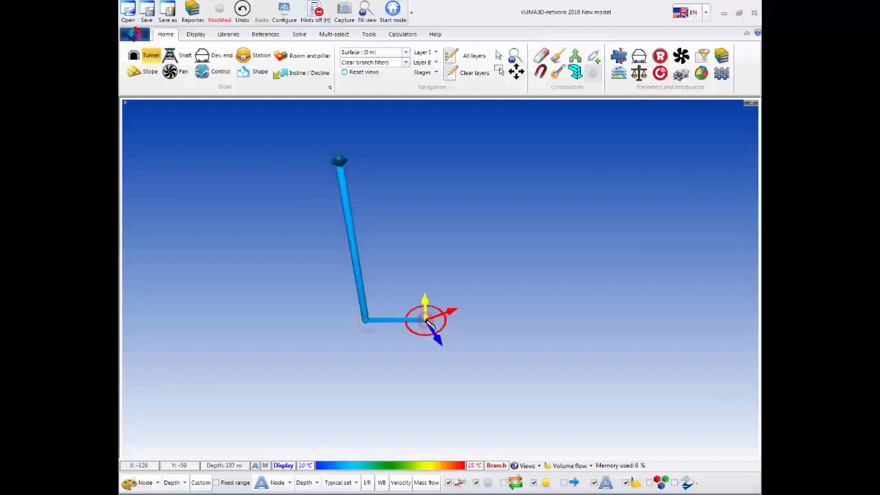
- Continue the tunnel on the 200 m level as a V shape, with a short connecting tunnel from its upper end
middle_click_drag(438, 379, 440, 416)
right_click_drag(460, 371, 476, 454)
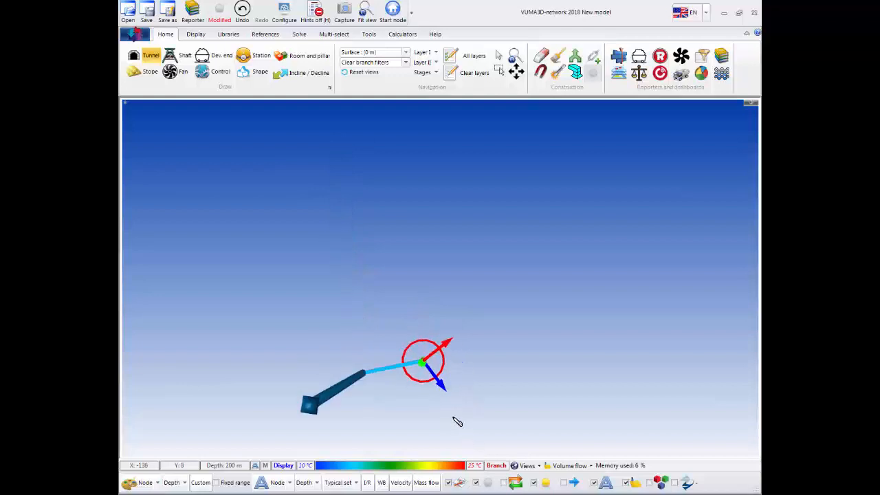
right_click_drag(458, 422, 439, 351)
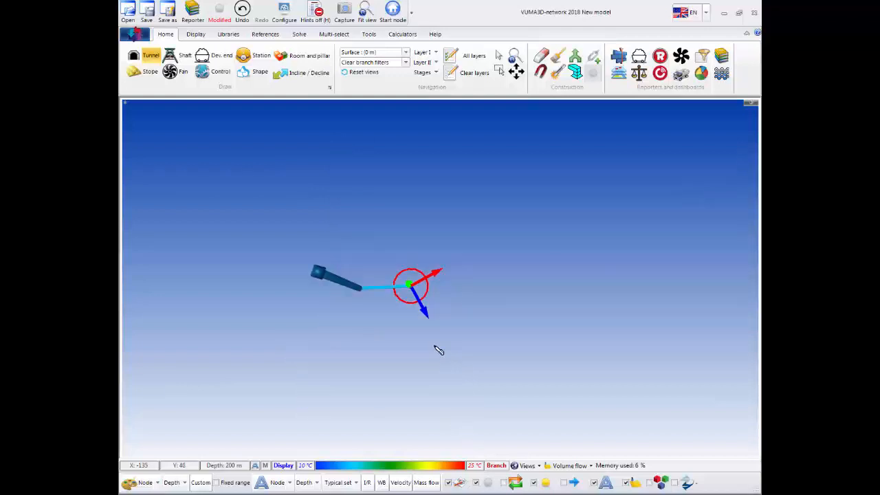
left_click(457, 435)
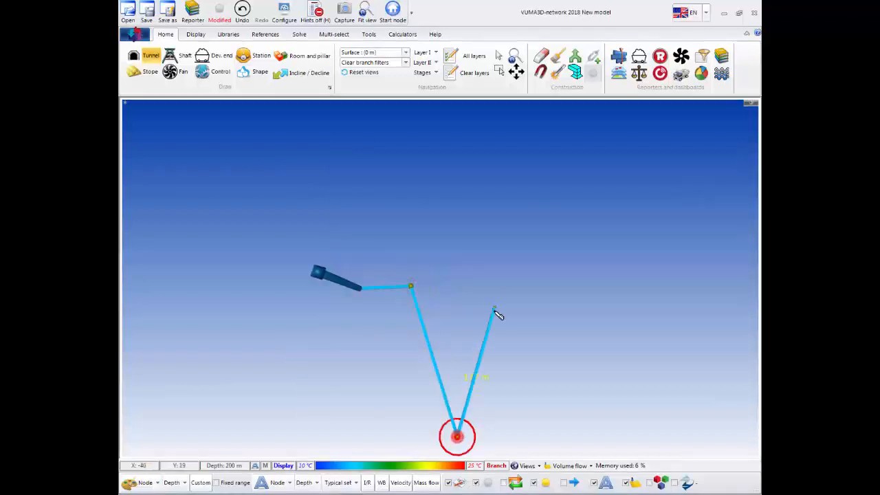
left_click(488, 285)
left_click(525, 285)
- Draw the tunnels forming a square-cornered U, with a short connecting tunnel from its far upper end
left_click(537, 438)
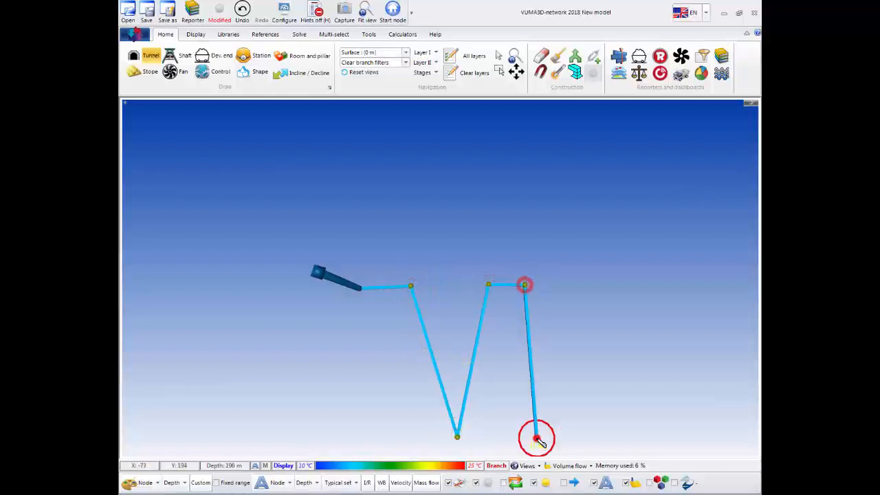
left_click(593, 438)
left_click(577, 286)
right_click_drag(610, 364, 551, 357)
left_click(489, 277)
left_click(525, 278)
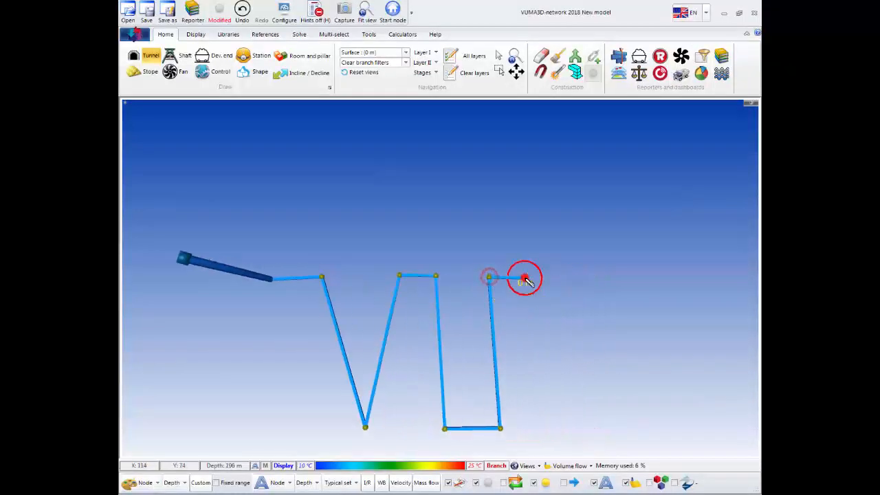
- Draw the tunnels forming an M after the U, with a short connecting tunnel from the foot of its last leg
left_click(535, 427)
left_click(569, 425)
left_click(585, 280)
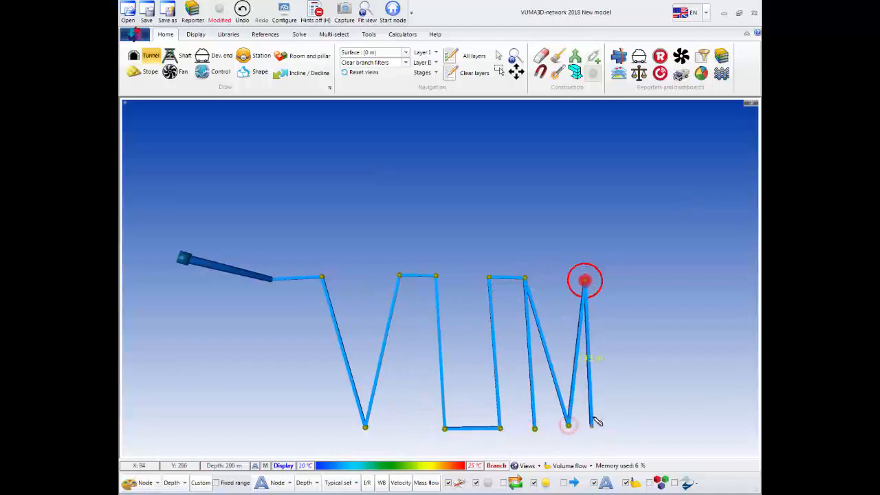
left_click(592, 425)
left_click(621, 427)
- Draw the two sloping tunnels of an A without its crossbar, plus a short exit tunnel from its far foot
left_click(642, 279)
left_click(681, 427)
mouse_move(711, 399)
right_mouse_down()
mouse_move(679, 388)
mouse_move(608, 298)
right_mouse_up()
scroll(607, 298, "up", 1)
left_click(567, 332)
left_click(601, 333)
- Insert a vertical shaft branch from the end node of the exit tunnel up to Surface
scroll(610, 341, "up", 4)
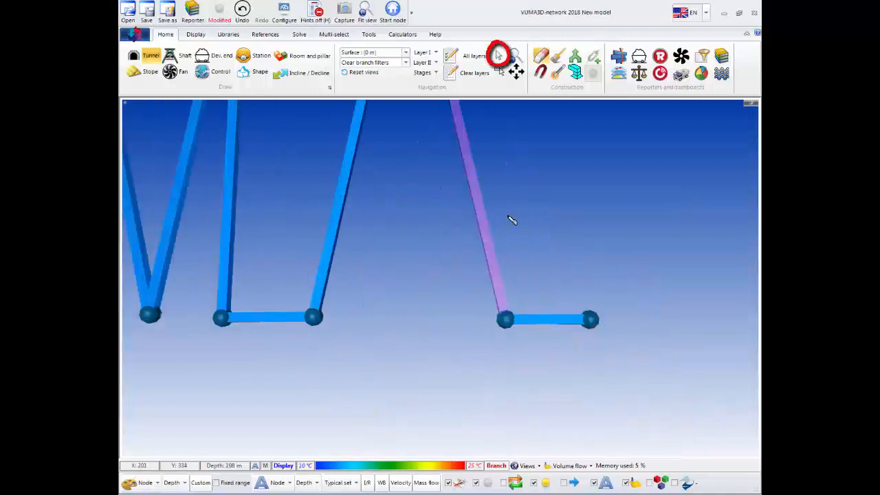
left_click(499, 55)
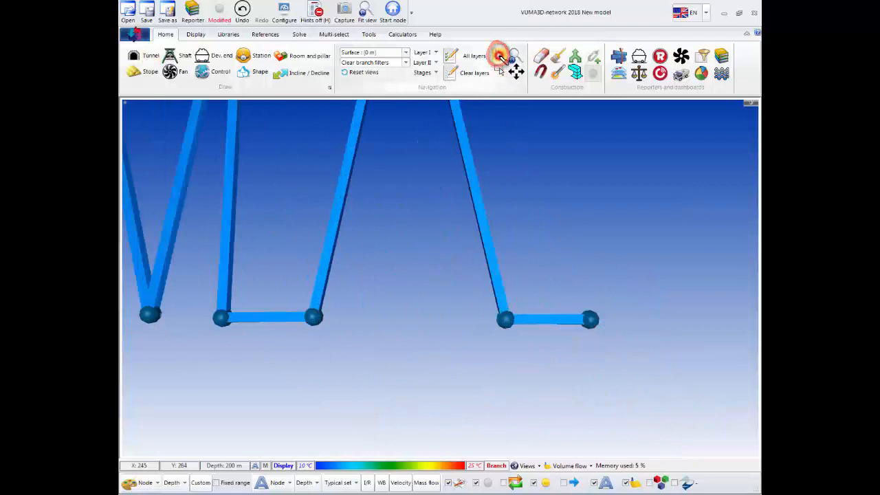
left_click(592, 324)
right_click(591, 322)
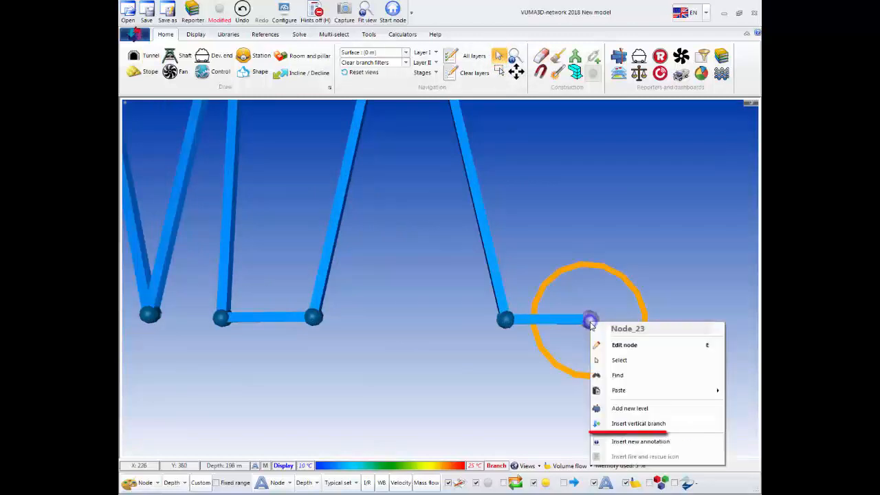
left_click(620, 425)
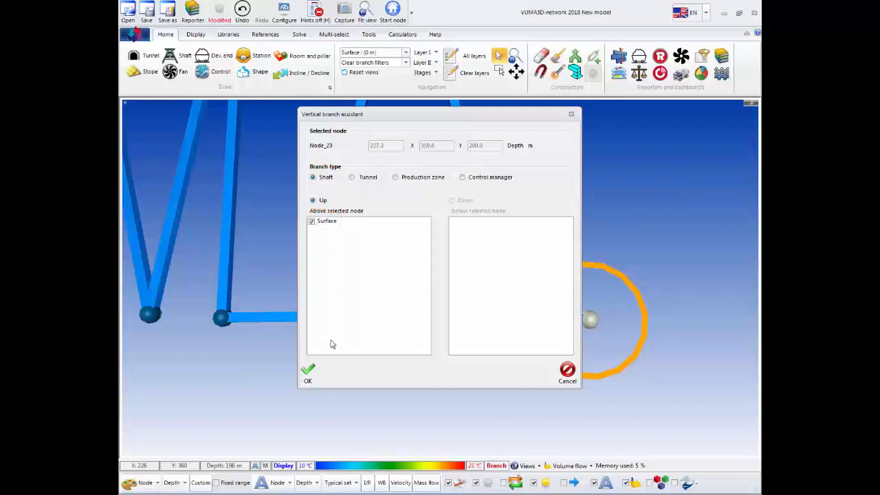
left_click(307, 371)
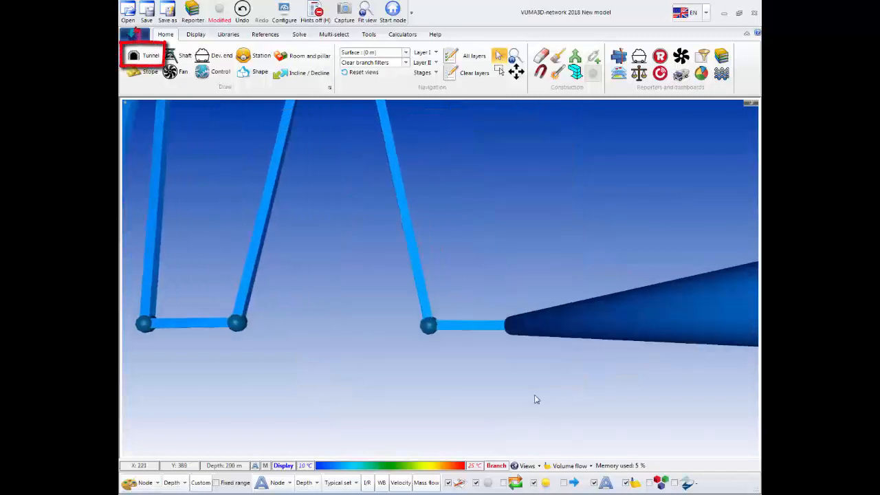
- Draw a tunnel about 43 m long as the crossbar between the two sloping tunnels of the A
scroll(536, 399, "down", 3)
left_click(148, 56)
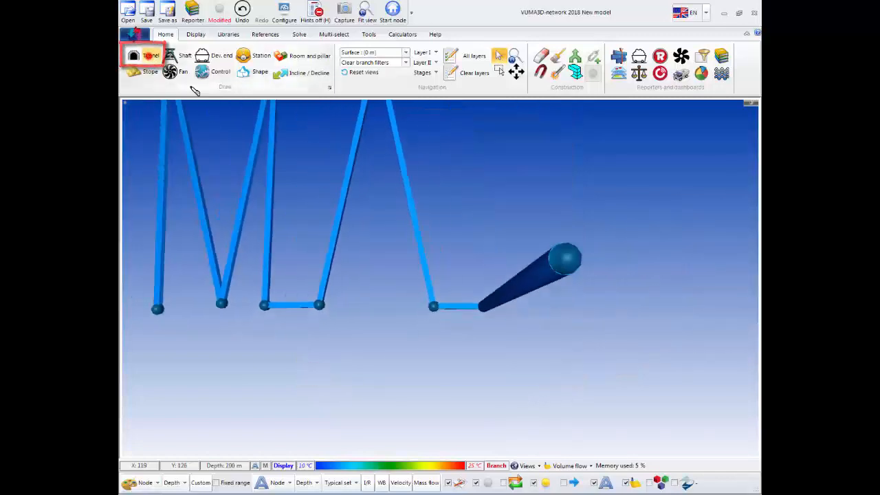
middle_click_drag(376, 189, 385, 231)
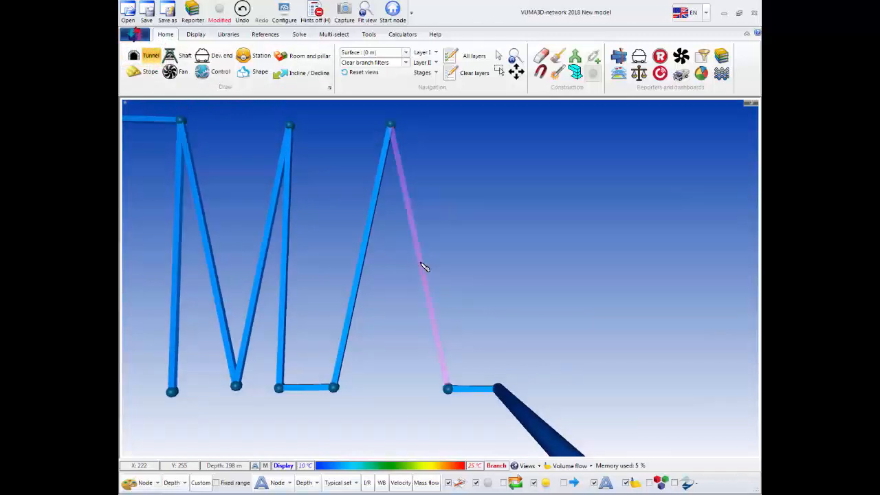
left_click(420, 265)
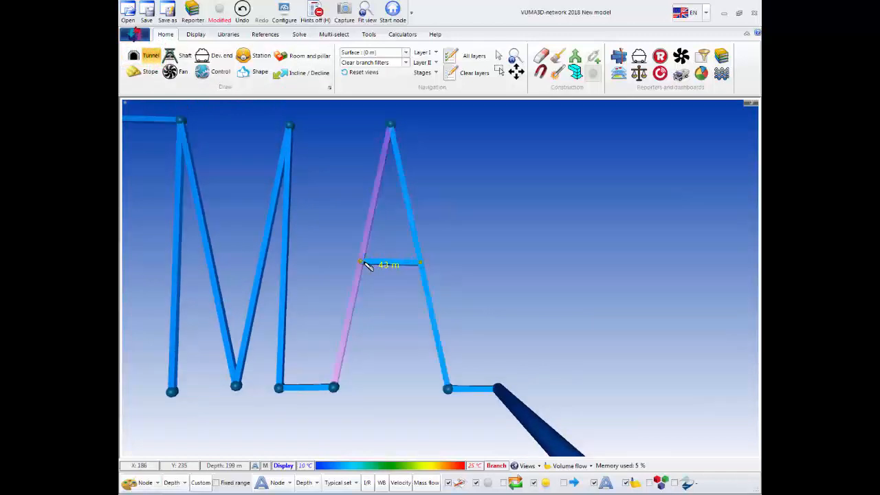
left_click(363, 262)
- Draw a tunnel from the foot of the M's first leg to the nearest lower corner of the U
middle_click_drag(361, 305, 452, 318)
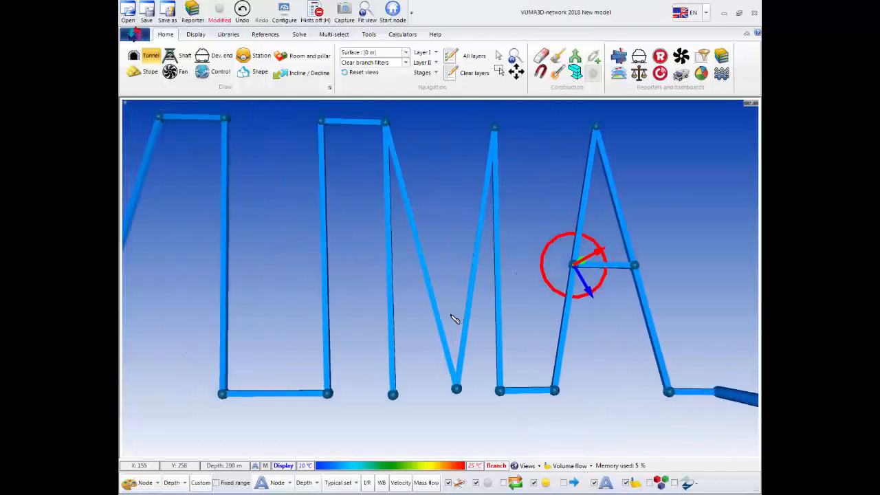
left_click(394, 398)
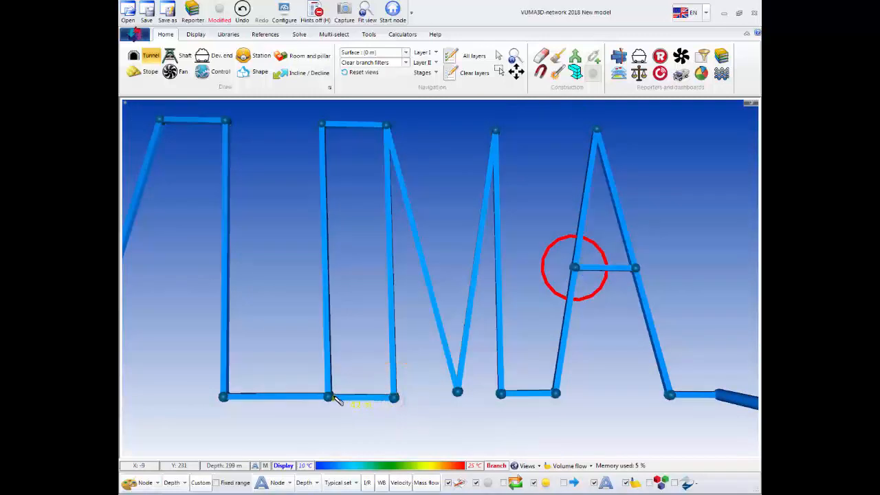
left_click(334, 397)
- Edit the tunnel linking the U and M, setting its rectangular height to 0.5 m and changing its width
right_click(367, 401)
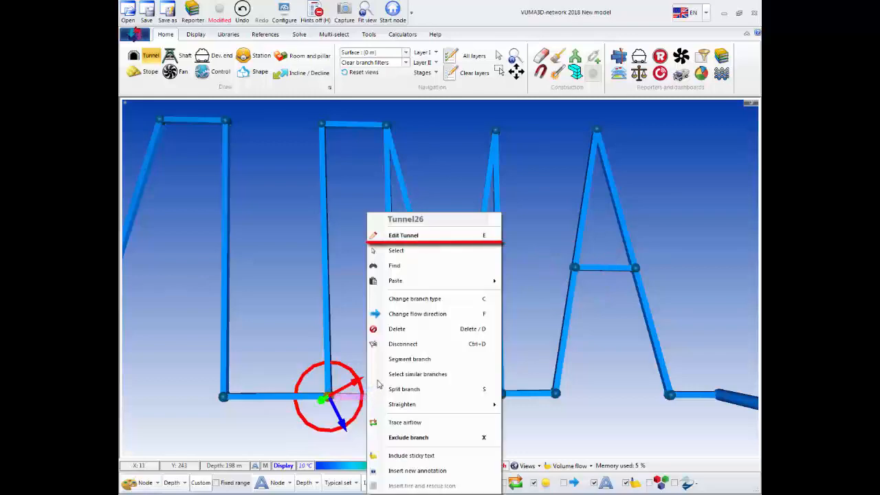
left_click(412, 238)
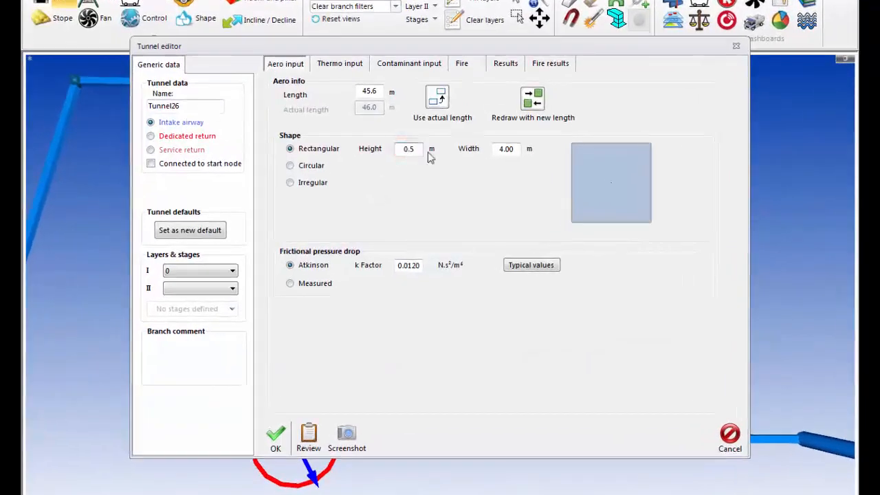
left_click(505, 149)
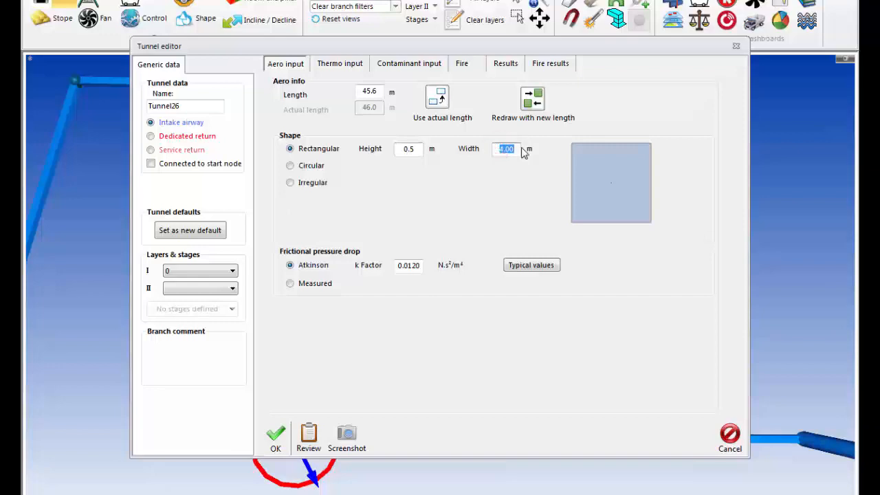
left_click(277, 448)
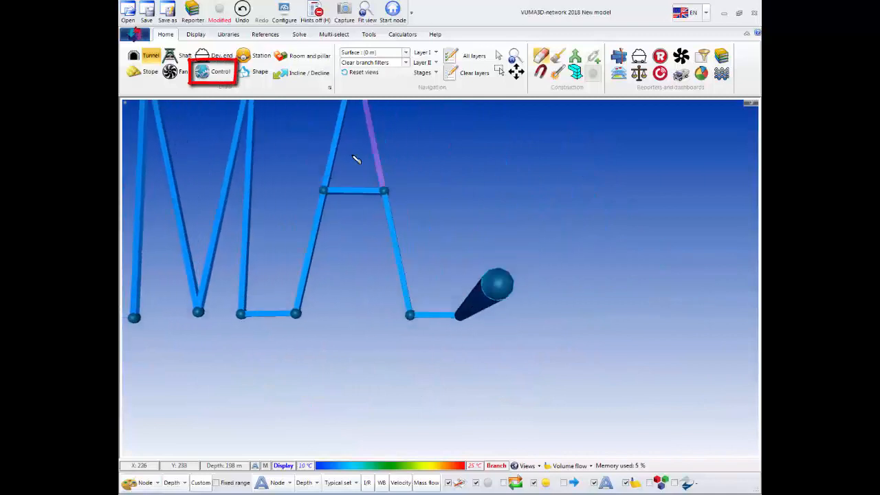
- Draw a control branch outward from the exit shaft's surface node and make it a 50 kg/s fixed-flow regulator connected to the start node
left_click(222, 71)
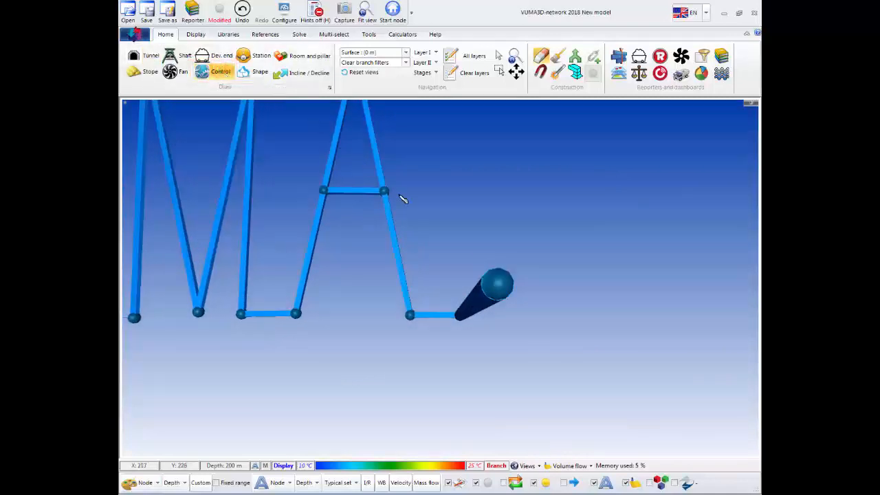
left_click_drag(507, 287, 678, 286)
right_click(603, 285)
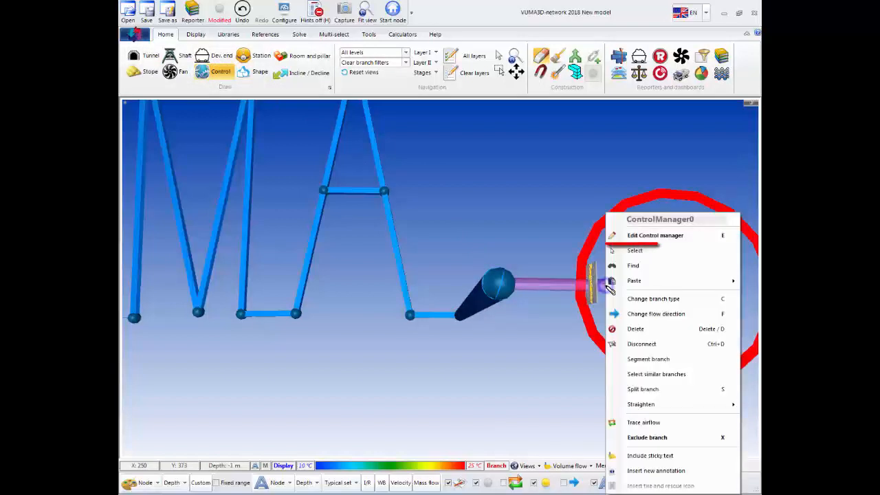
left_click(633, 237)
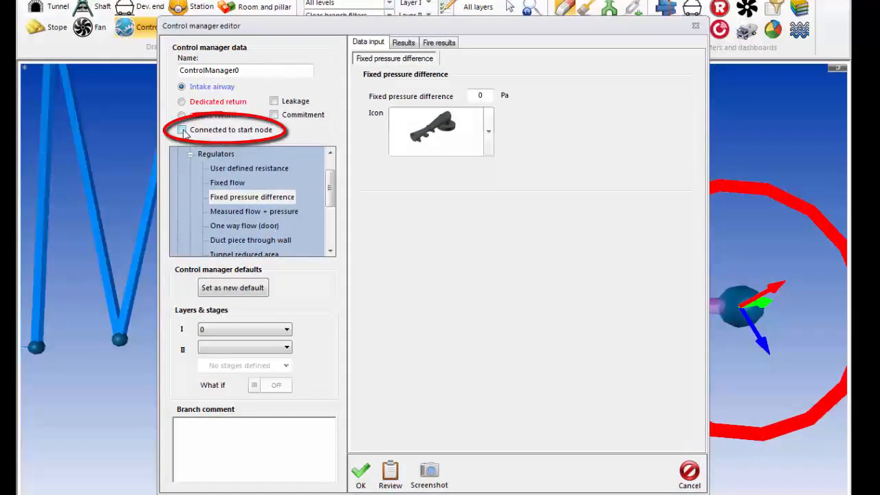
left_click(182, 130)
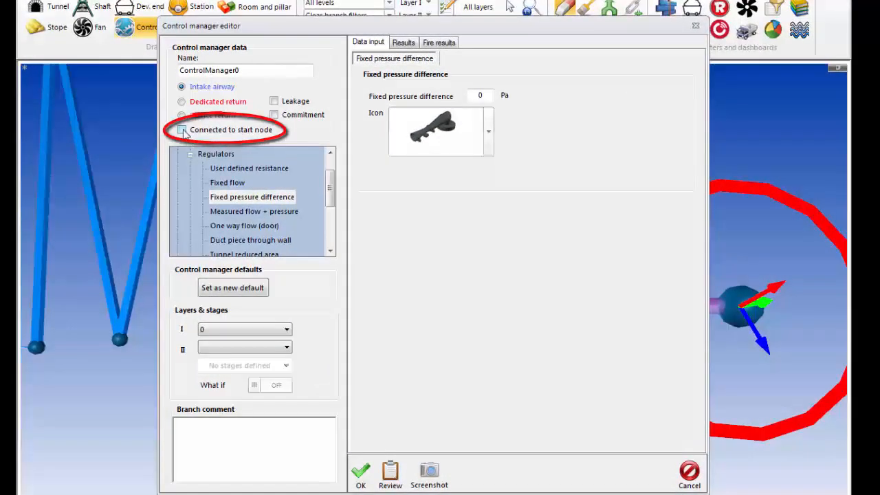
left_click(233, 182)
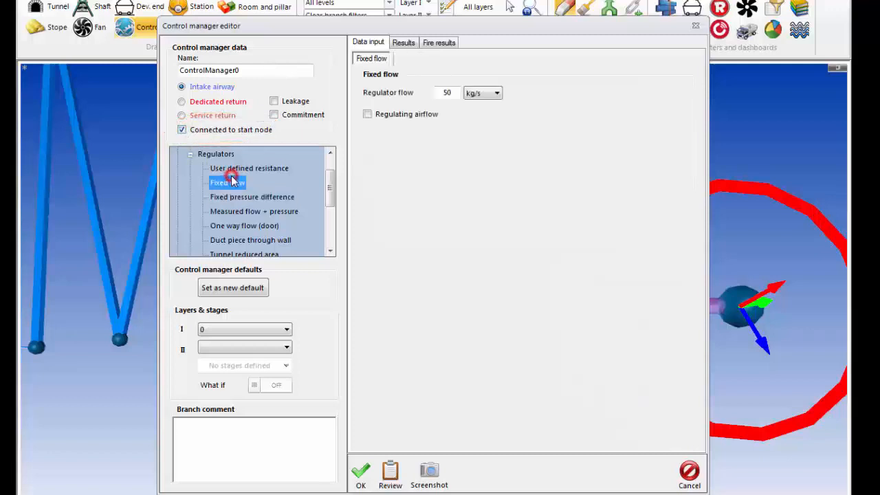
left_click(493, 93)
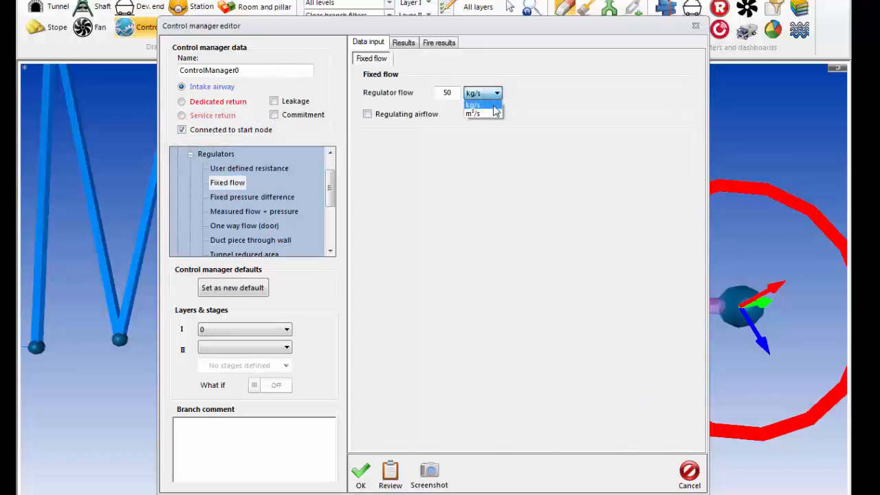
left_click(491, 106)
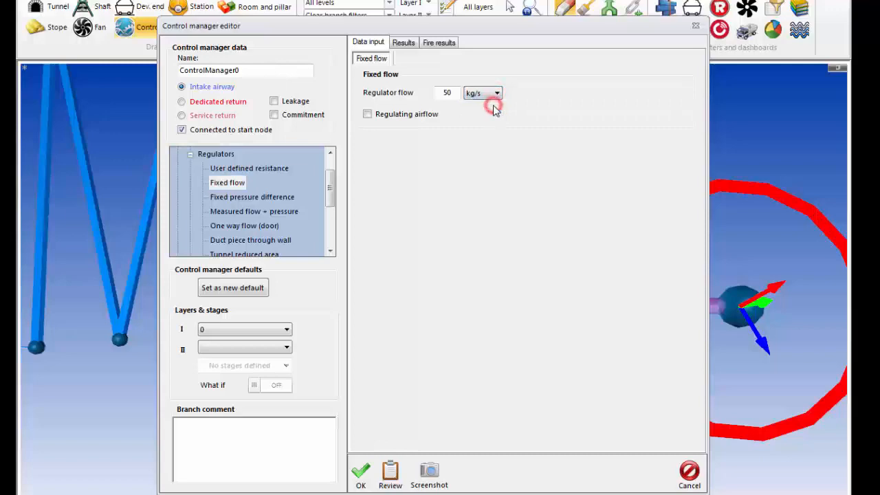
left_click(361, 471)
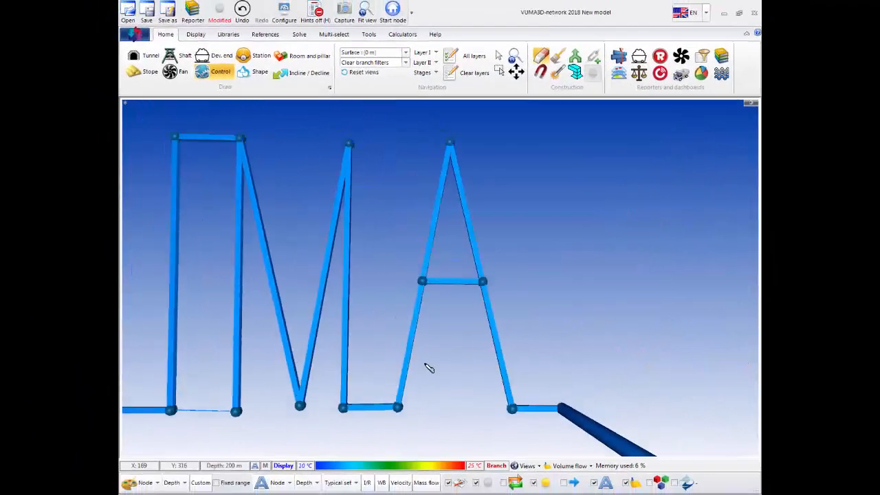
- Run the Aero solve on the network, continuing without checking for other unconnected nodes
middle_click_drag(425, 365, 444, 373)
scroll(444, 373, "down", 3)
middle_click_drag(409, 397, 511, 375)
scroll(501, 382, "down", 4)
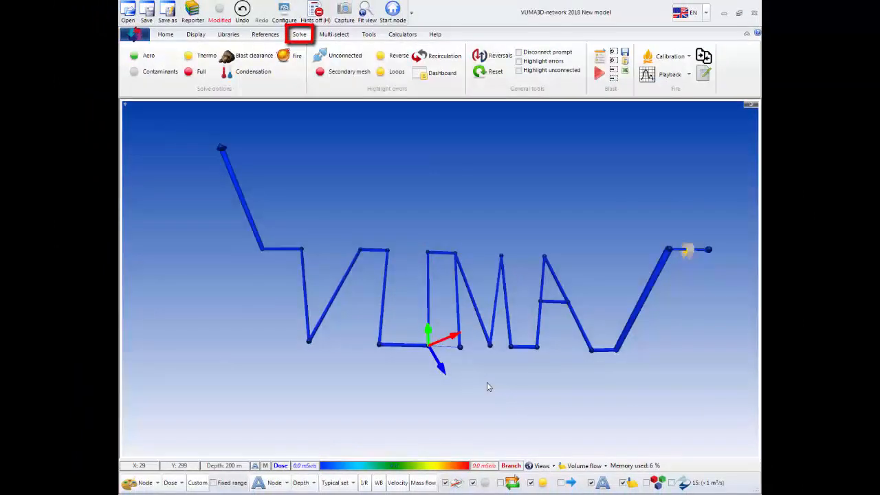
left_click(160, 59)
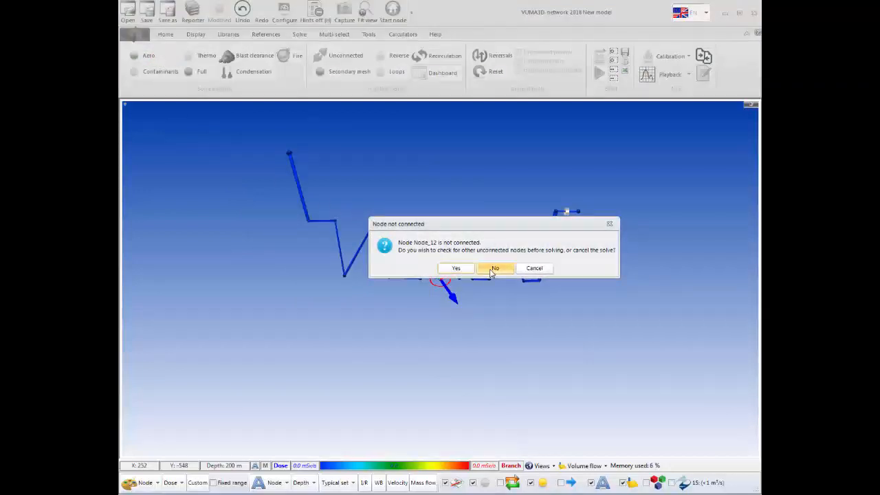
left_click(490, 269)
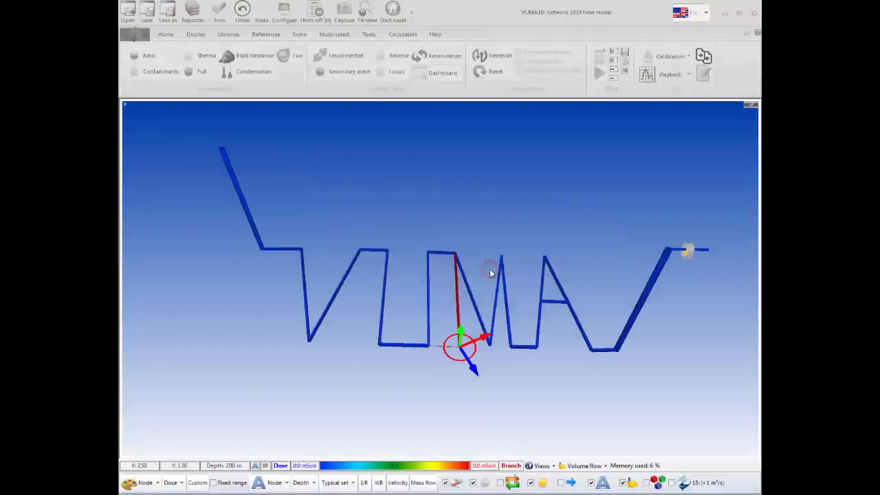
- Move the M's unconnected first-leg foot node onto the overlapping end node of the U–M link tunnel and join the two nodes
scroll(459, 373, "up", 10)
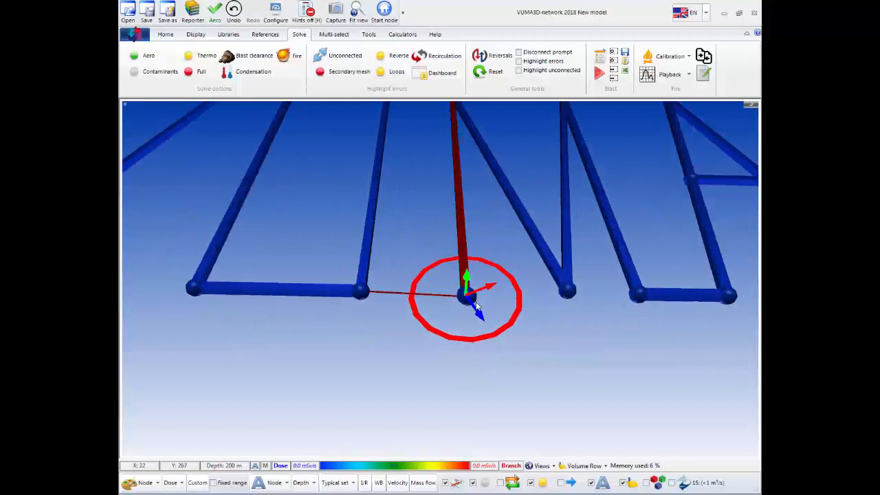
left_click_drag(468, 278, 472, 243)
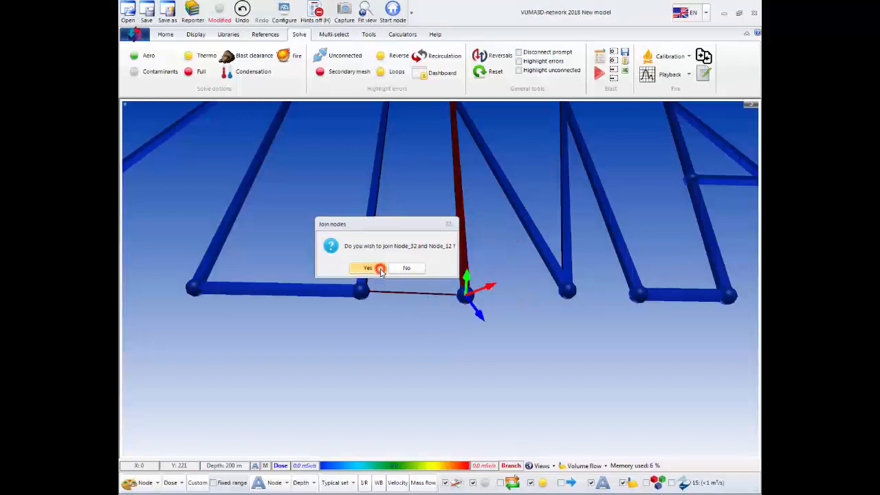
left_click(368, 269)
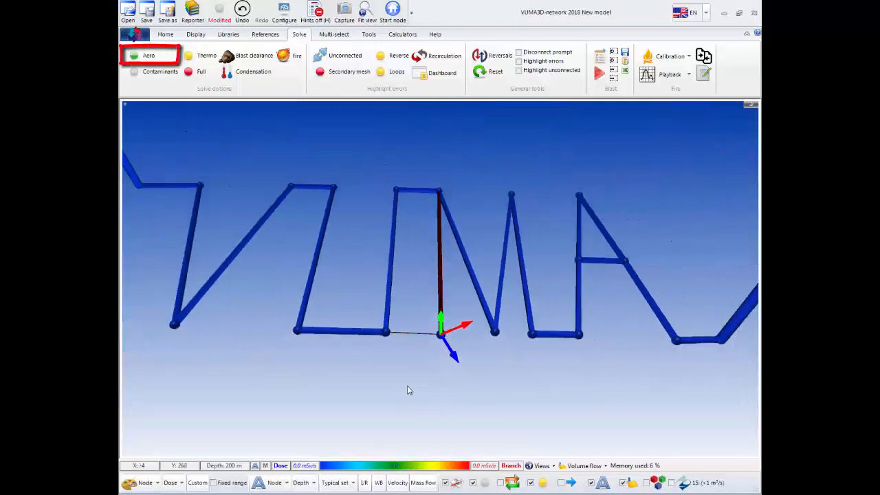
- Rerun the Aero solve on the network, and briefly show the flow direction arrows along the tunnels before hiding them again
left_click(163, 59)
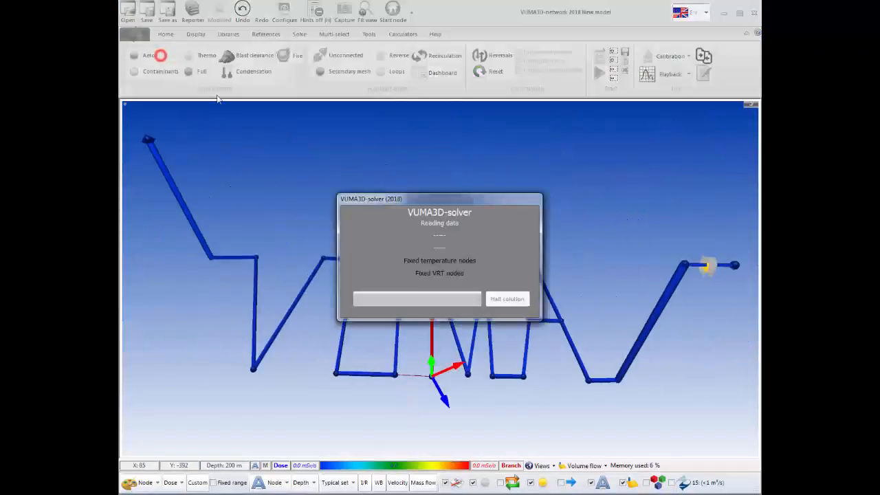
left_click(504, 484)
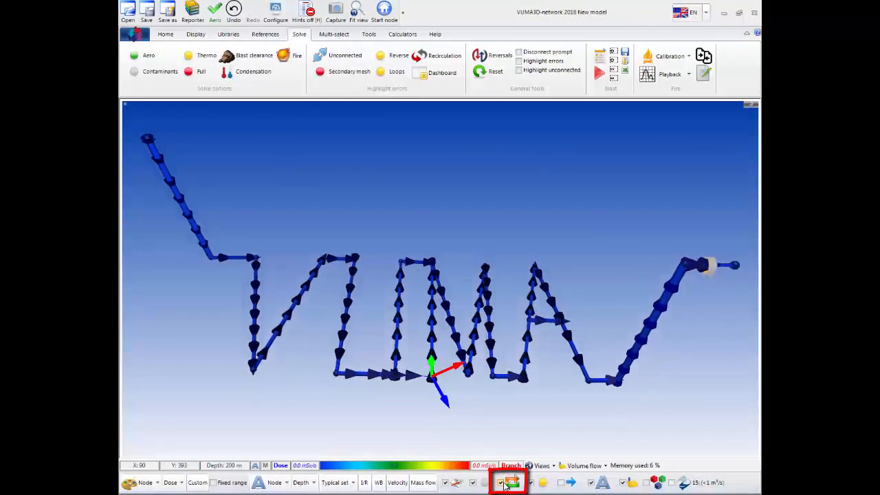
left_click(504, 483)
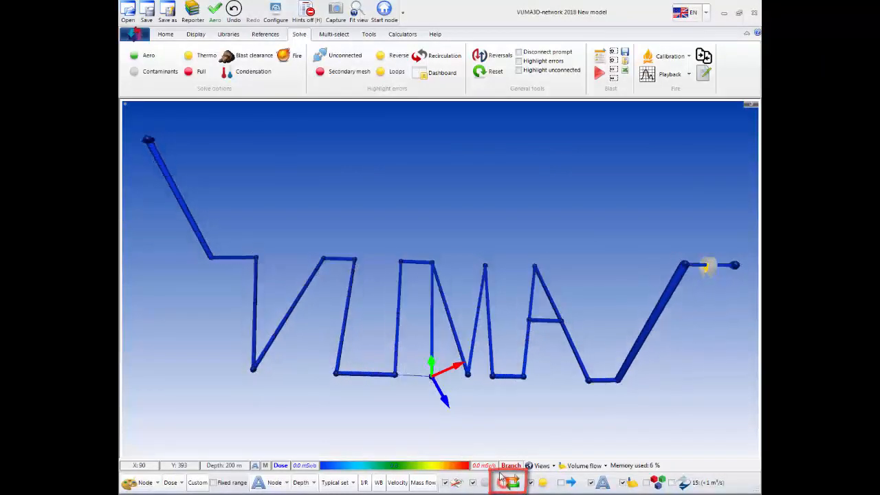
- Edit the node at the bottom of the V, setting its depth below surface to 300 m and copying that depth value
left_click(253, 369)
right_click(253, 369)
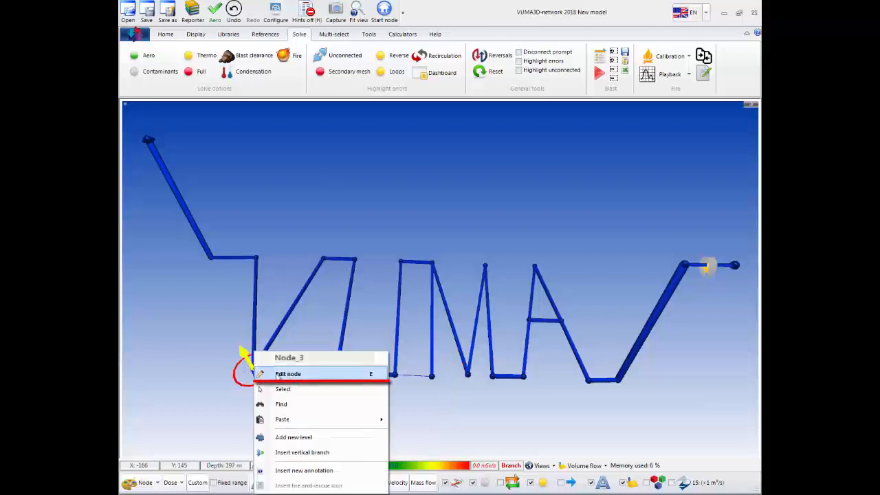
left_click(288, 374)
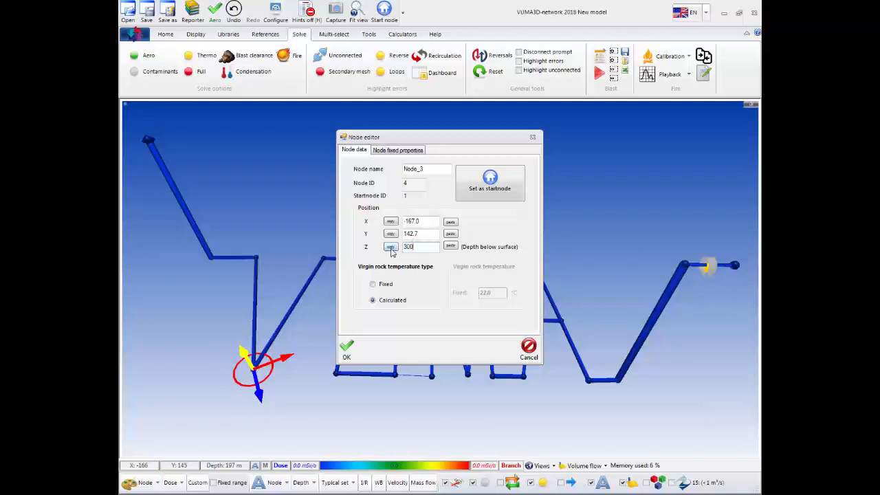
left_click(347, 351)
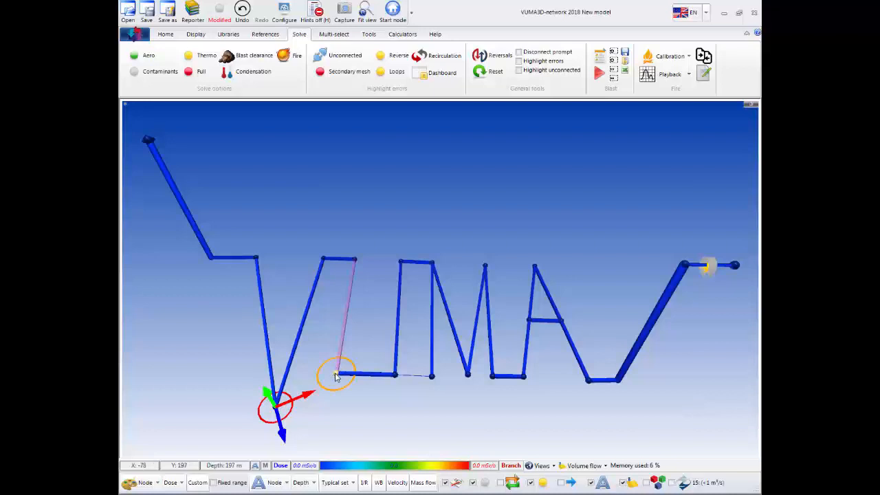
- Paste the copied 300 m depth into both lower corner nodes of the U
right_click(336, 376)
left_click(355, 375)
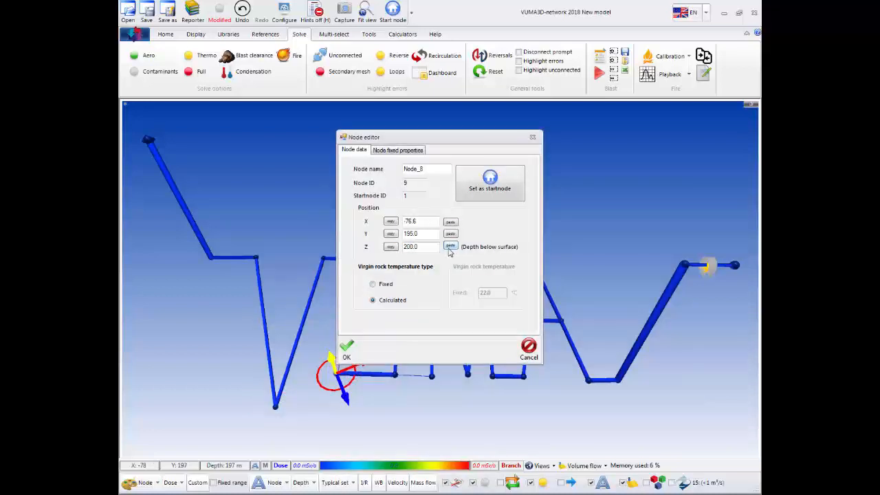
left_click(448, 246)
left_click(349, 351)
right_click(394, 375)
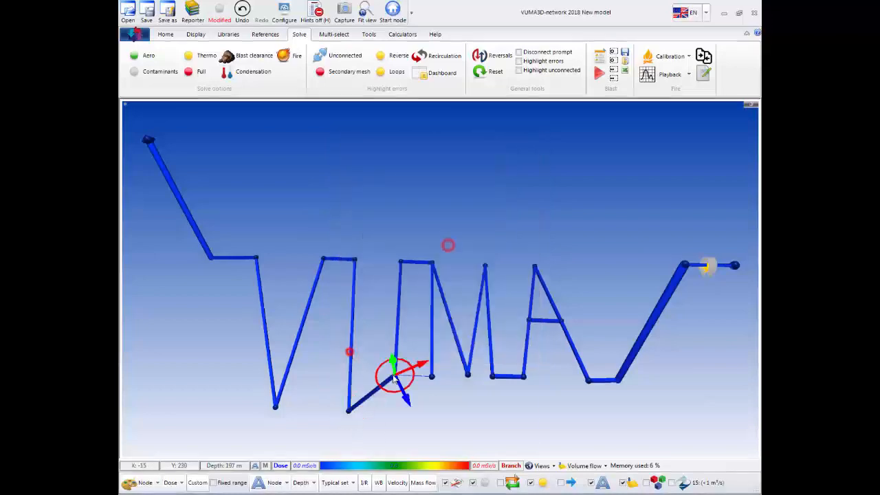
left_click(408, 377)
left_click(448, 246)
left_click(351, 351)
- Paste the 300 m depth into the M's first-leg foot node and the node at its middle low point
right_click(432, 377)
left_click(446, 377)
left_click(449, 246)
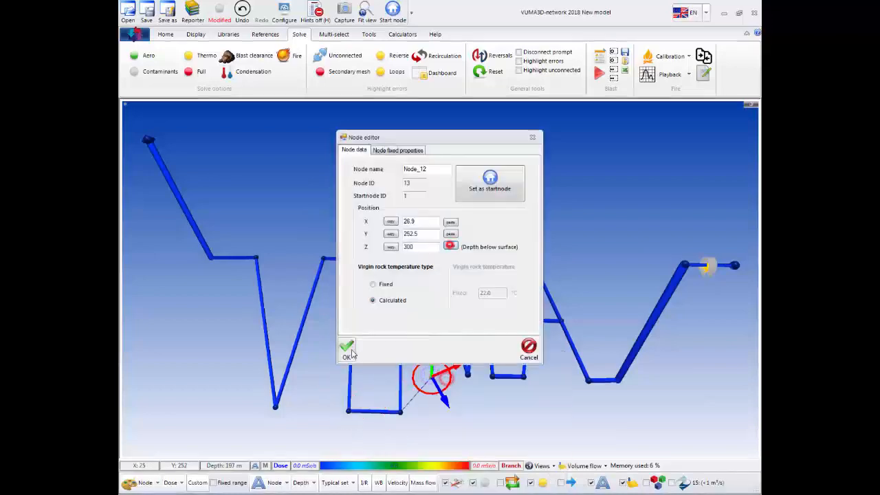
left_click(352, 350)
right_click(468, 376)
left_click(482, 376)
left_click(453, 247)
left_click(350, 349)
- Paste the 300 m depth into the foot node of the M's last leg and the foot node of the A's first leg
right_click(495, 377)
left_click(505, 375)
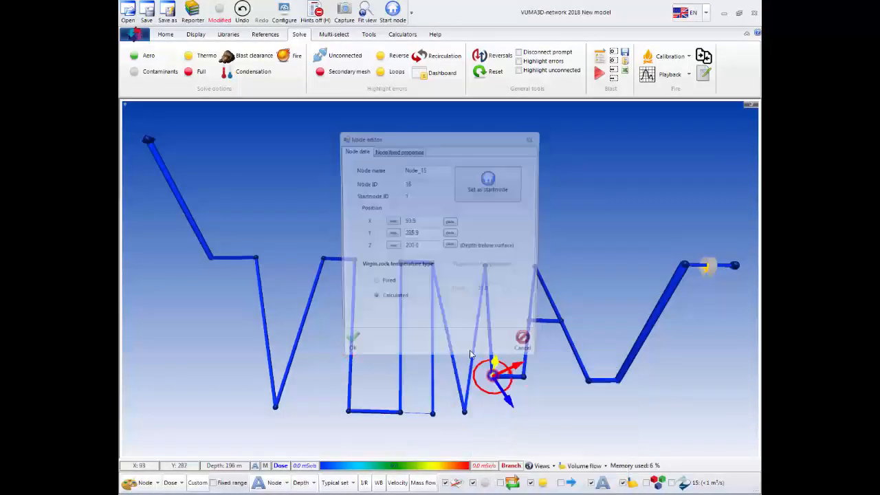
left_click(450, 246)
left_click(348, 354)
right_click(524, 377)
left_click(546, 377)
left_click(452, 246)
left_click(343, 350)
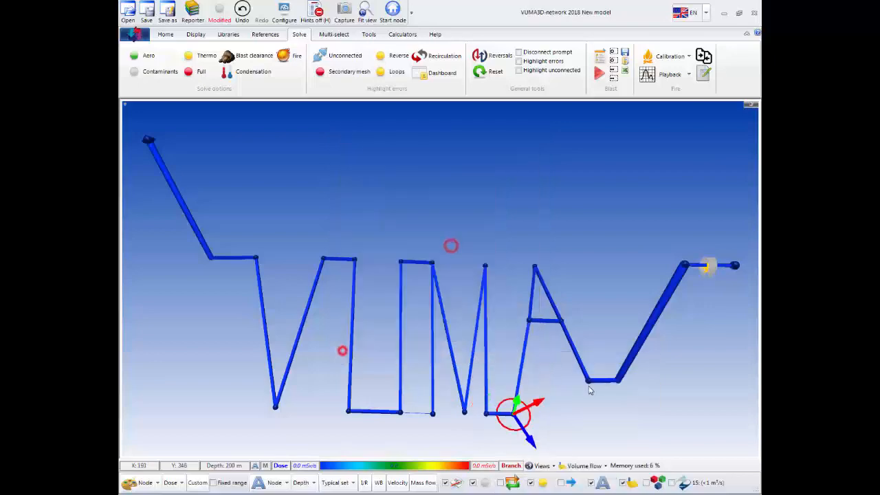
- Paste the 300 m depth into the foot node of the A's second leg and the bottom node of the exit shaft
right_click(588, 382)
left_click(609, 377)
left_click(450, 246)
left_click(351, 350)
right_click(619, 378)
left_click(640, 374)
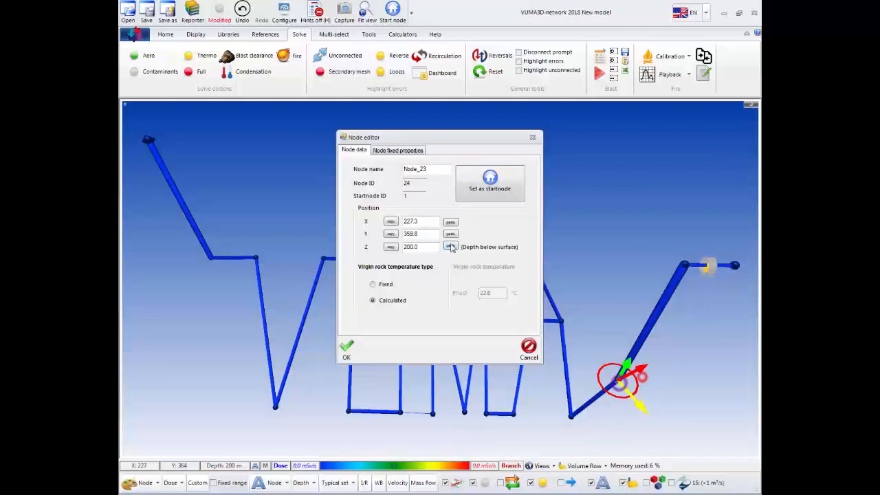
left_click(450, 245)
left_click(344, 354)
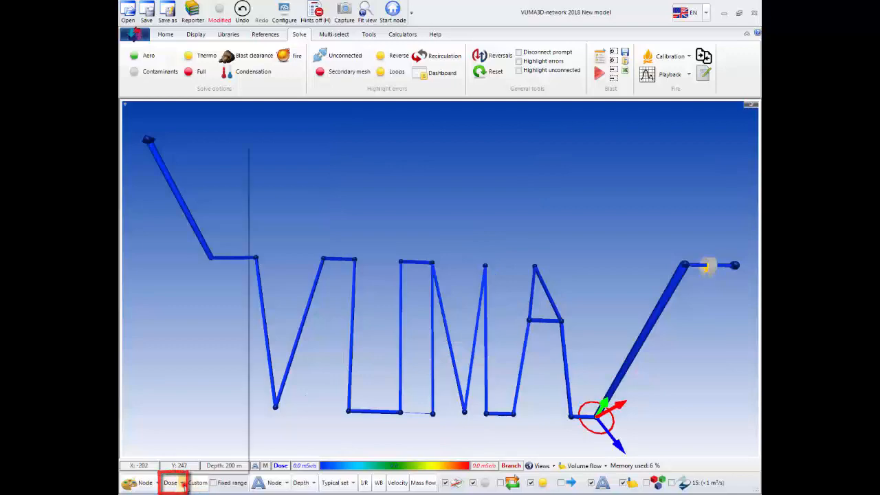
- Change the node colour display of the network from Dose to Depth
left_click(172, 483)
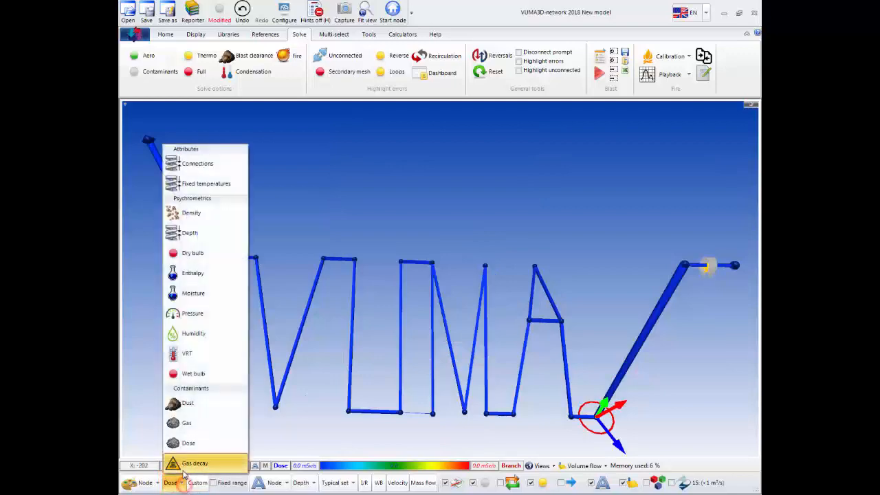
left_click(203, 236)
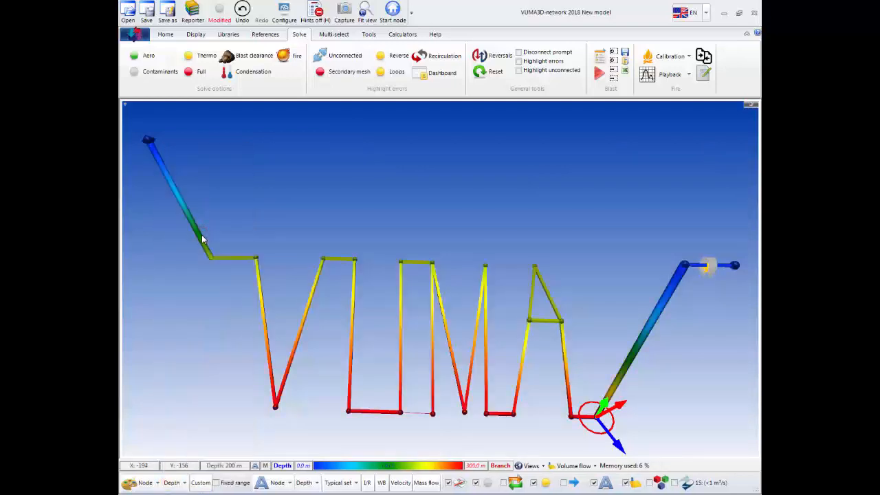